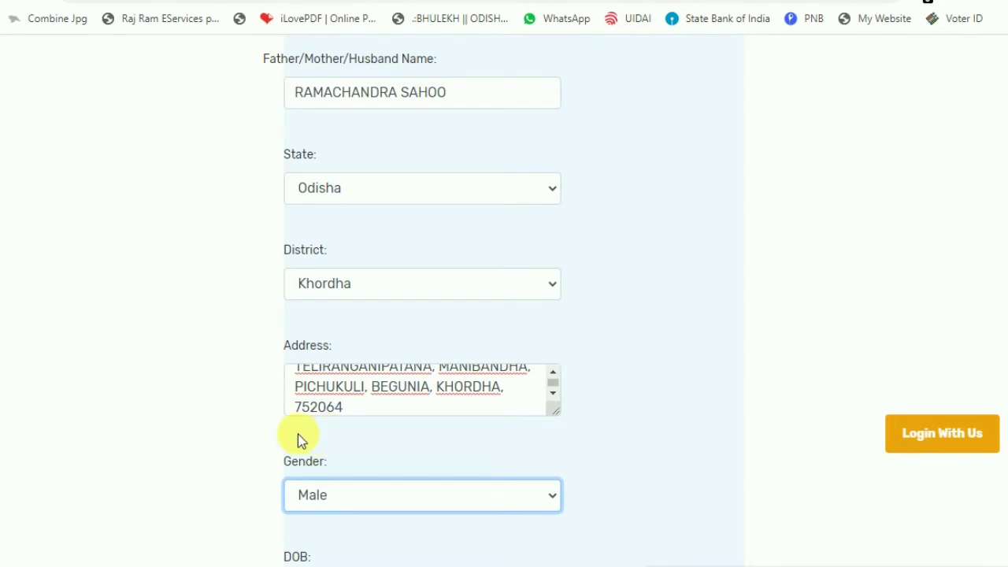
Step: Scroll down the registration form below the parent name, Odisha/Khordha, address and gender fields
scroll(232, 434, down, 3)
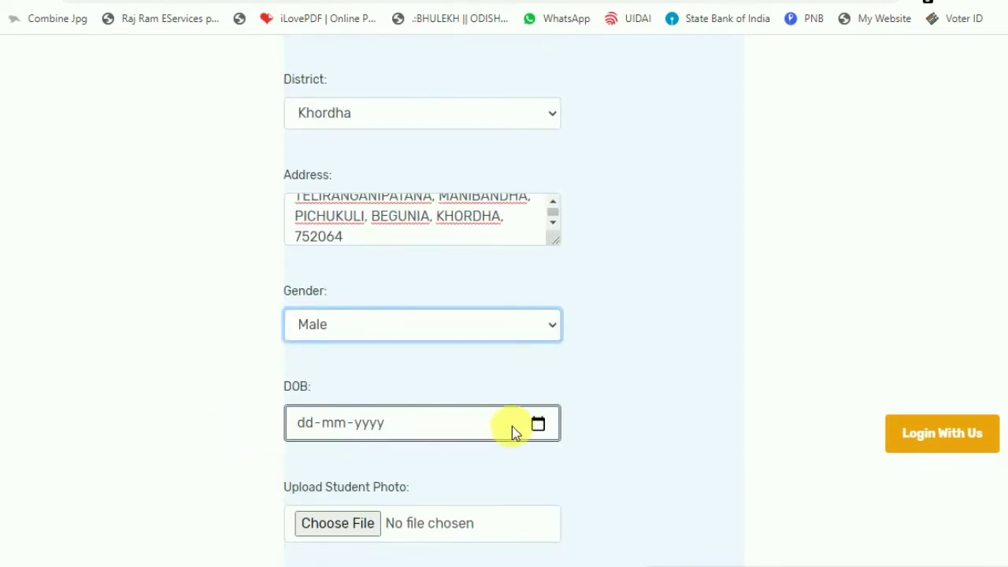
click(538, 423)
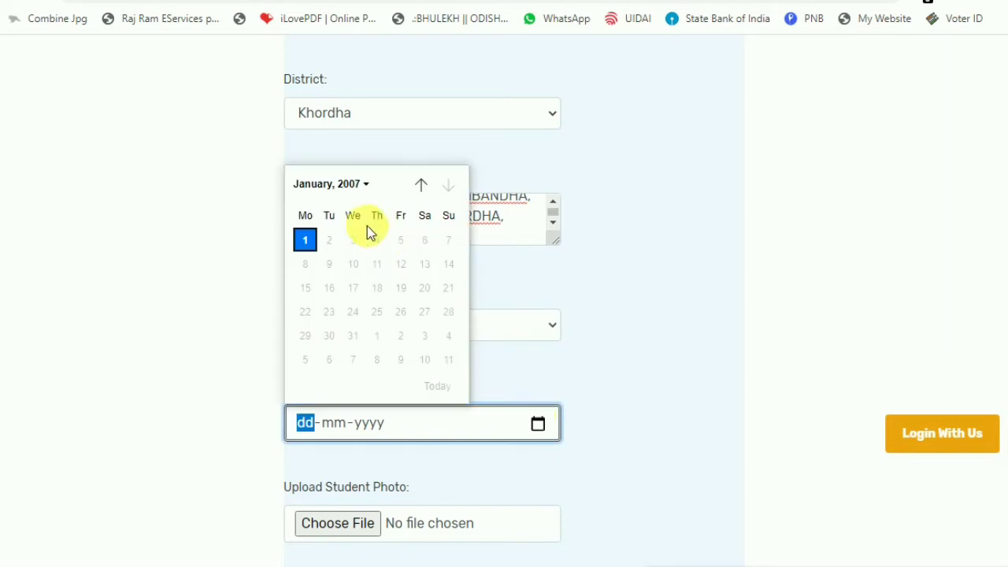
click(366, 187)
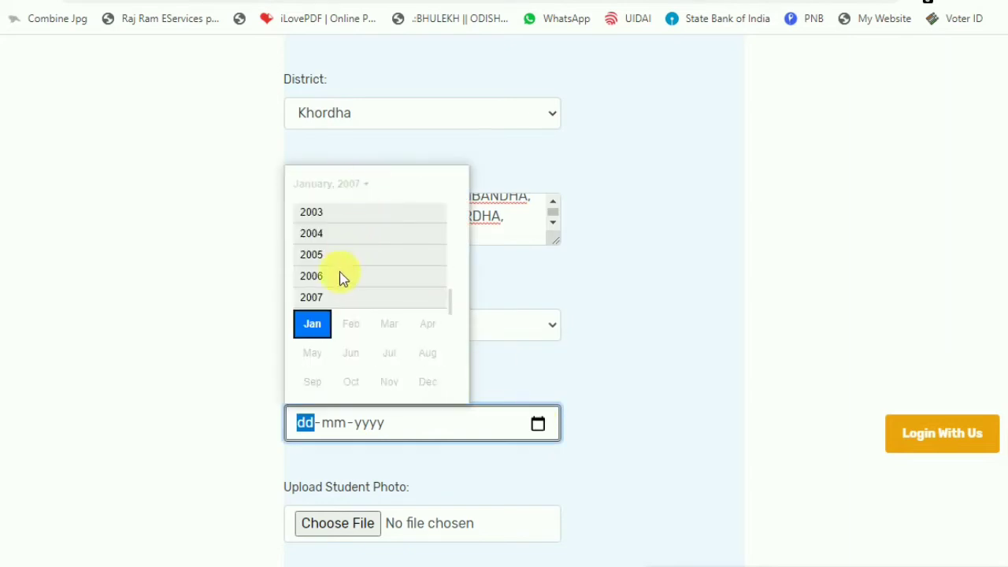
scroll(324, 255, up, 5)
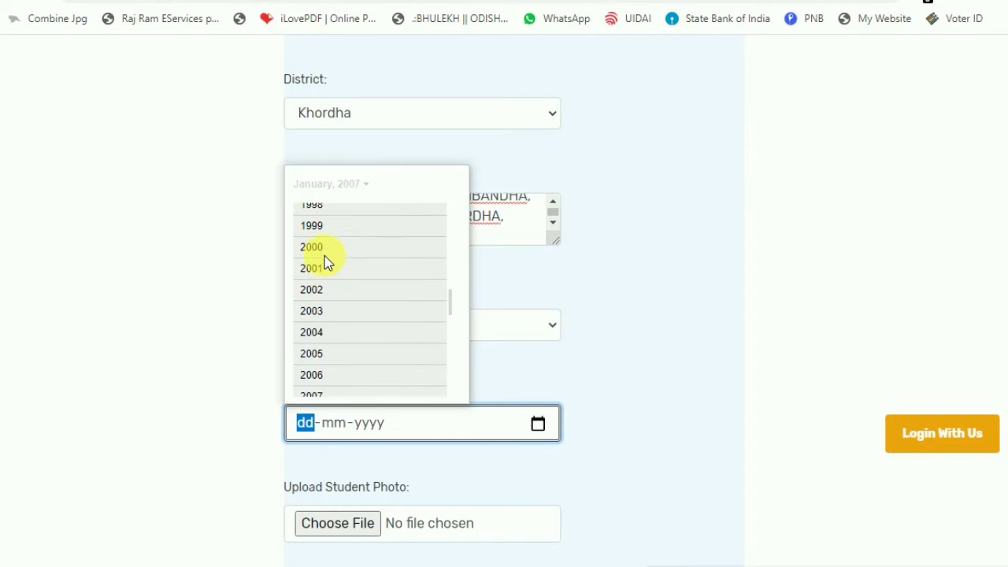
scroll(326, 259, up, 2)
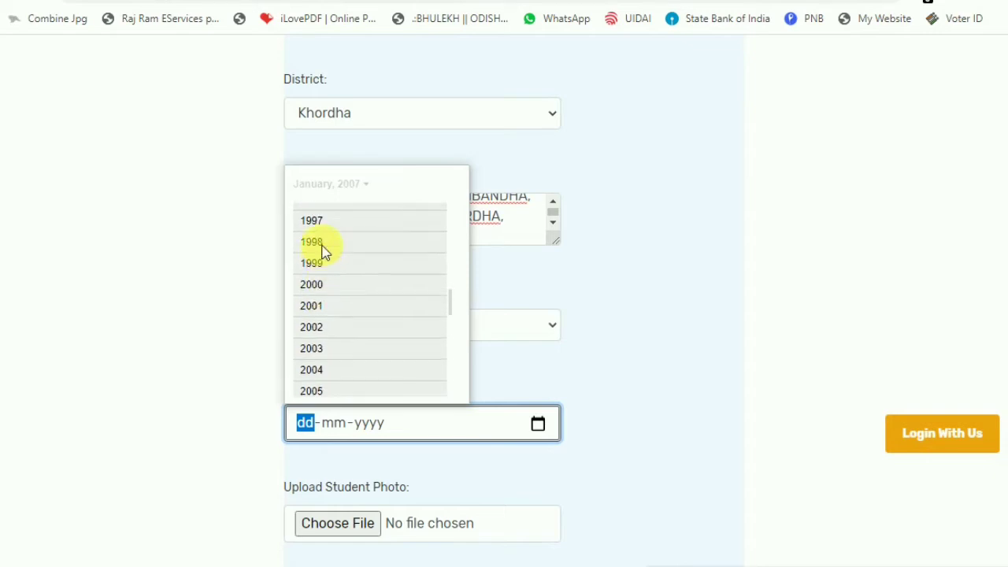
click(311, 209)
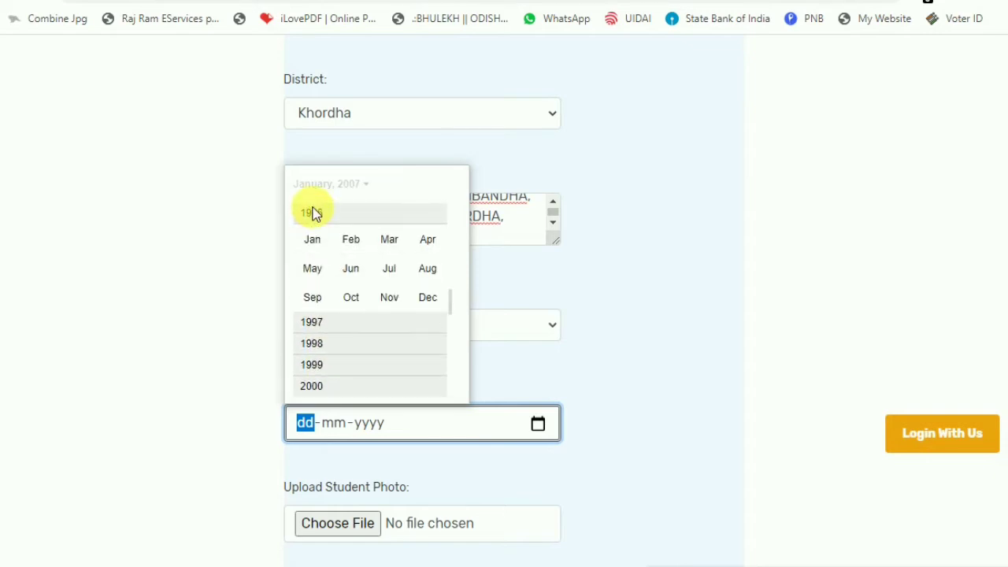
click(429, 241)
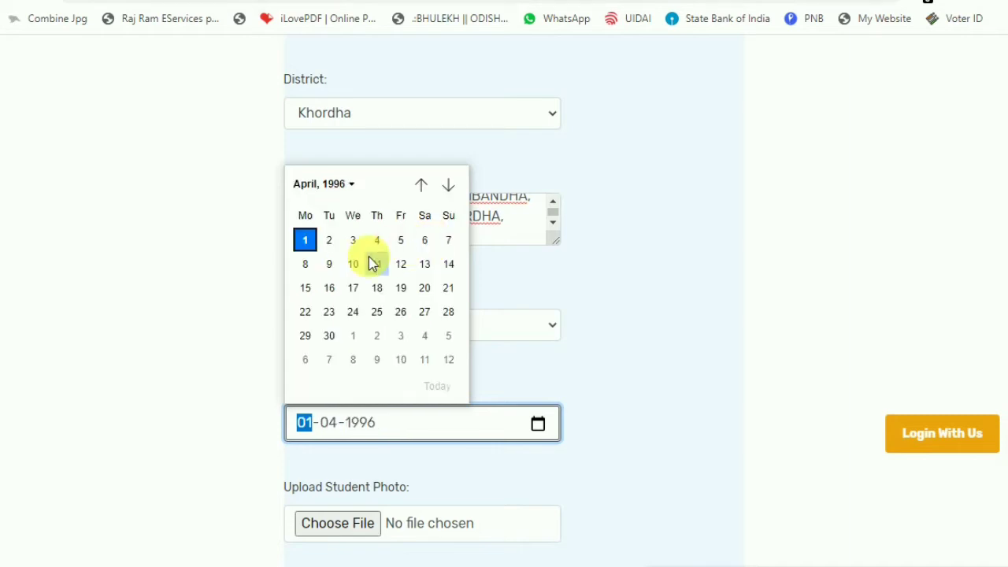
click(378, 312)
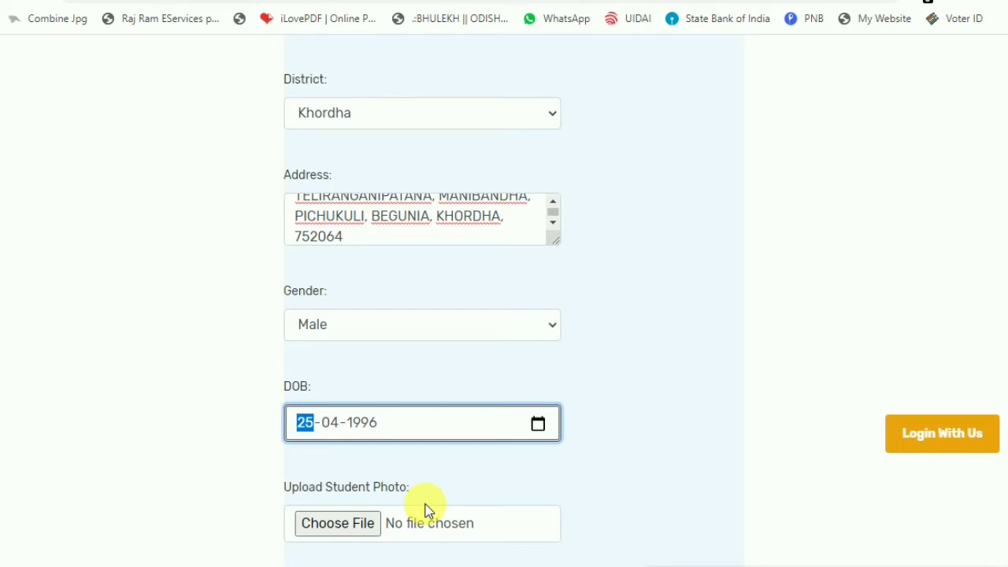
Step: Attach Sunil Pic.jpg from Documents > Apowersoft as the student photo
scroll(625, 491, down, 1)
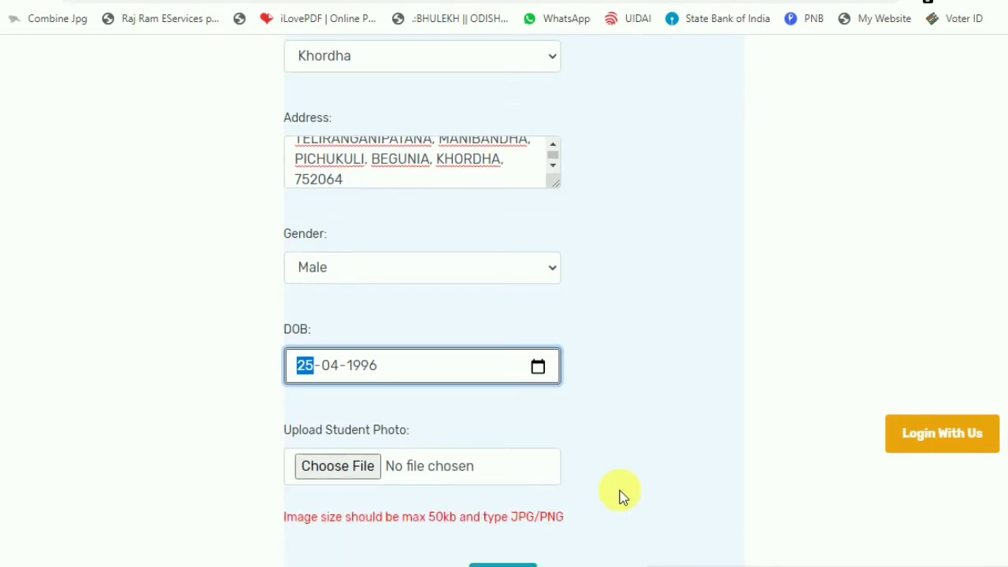
click(338, 467)
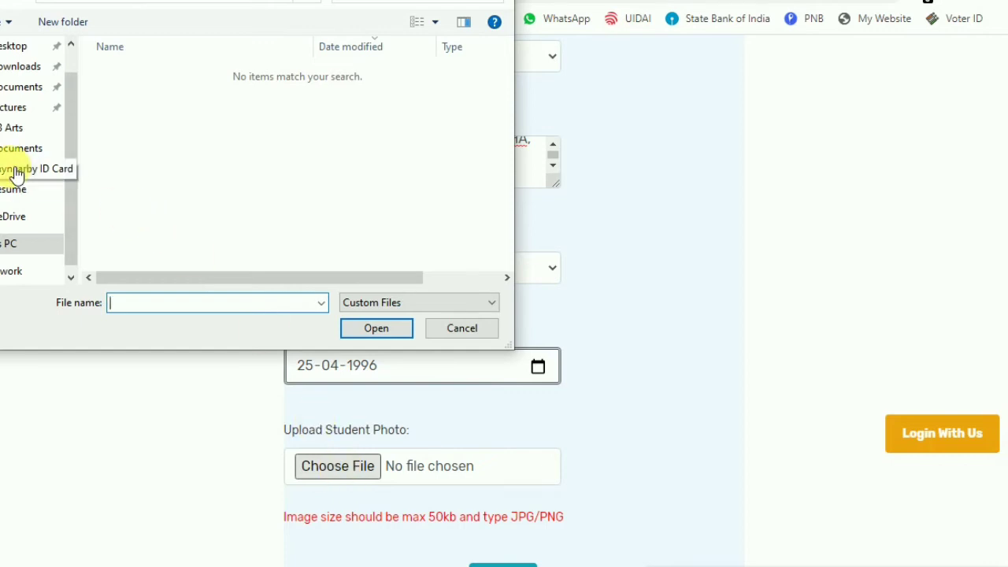
click(23, 86)
double_click(156, 113)
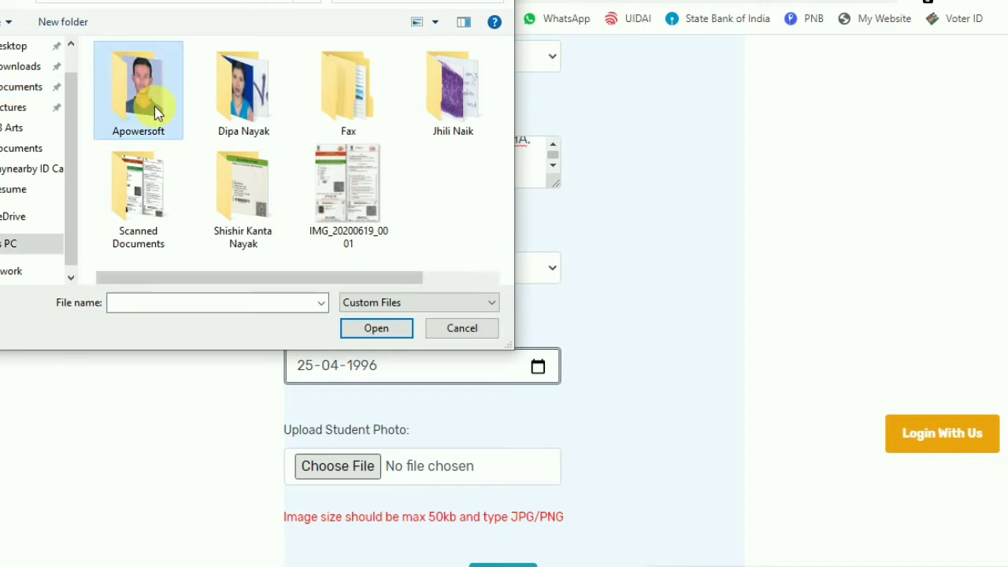
click(245, 115)
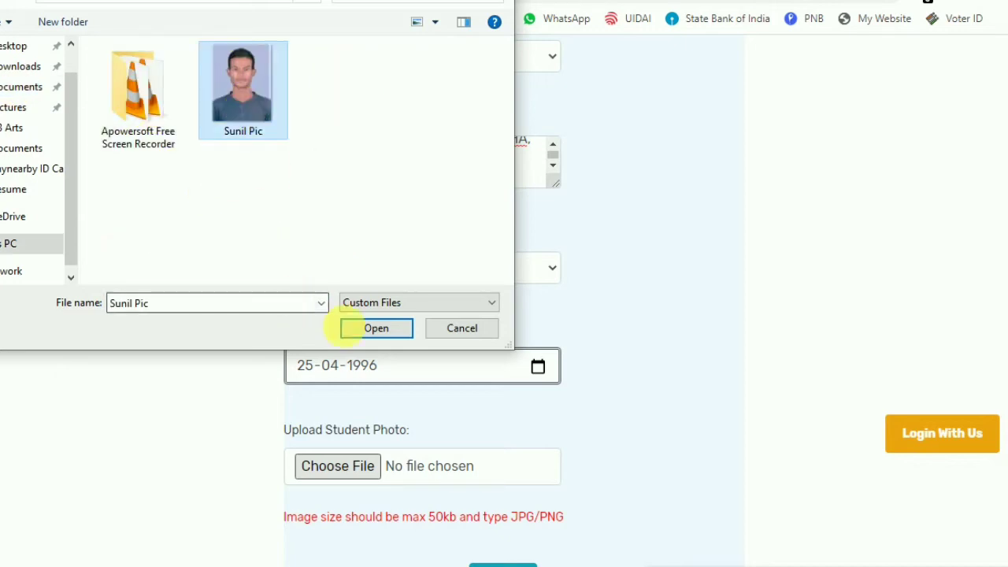
click(384, 333)
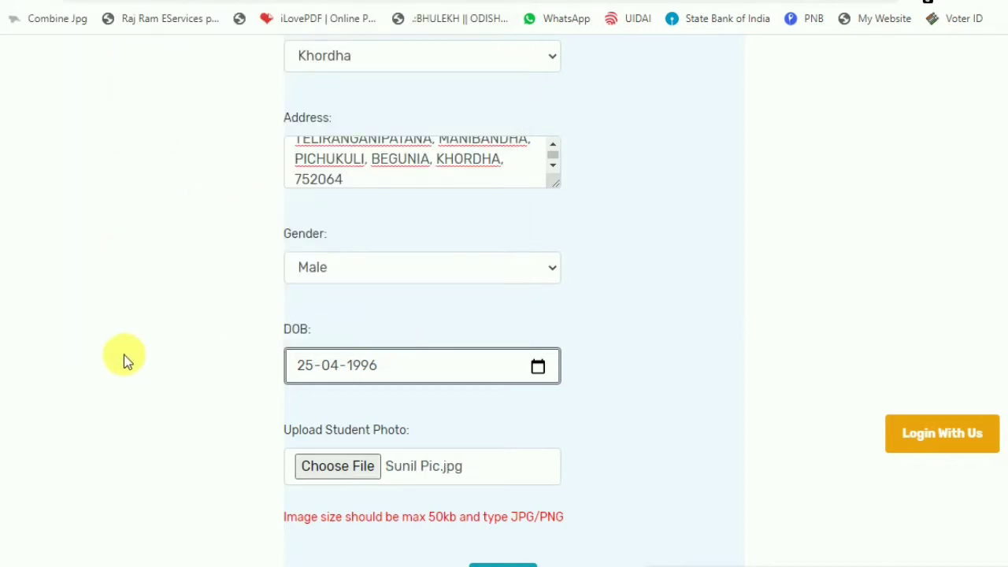
scroll(123, 354, down, 3)
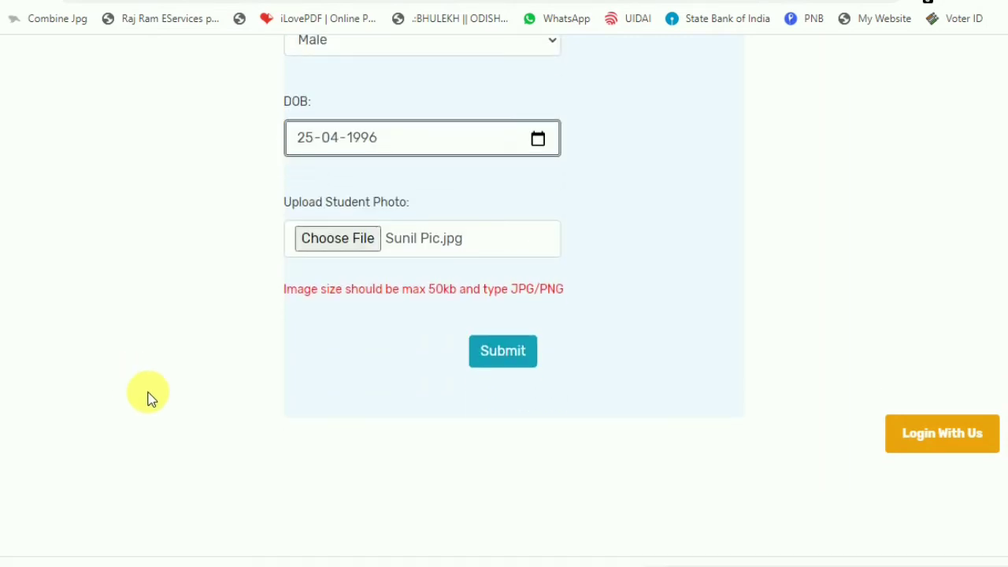
Step: Submit the form and pay the INR 1479.72 fee via State Bank of India net banking
click(504, 354)
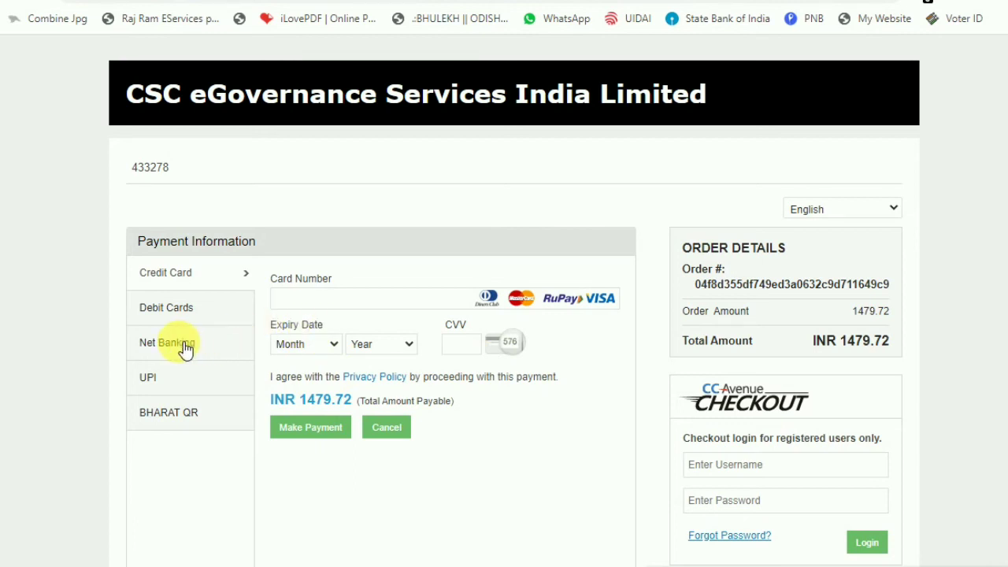
click(185, 351)
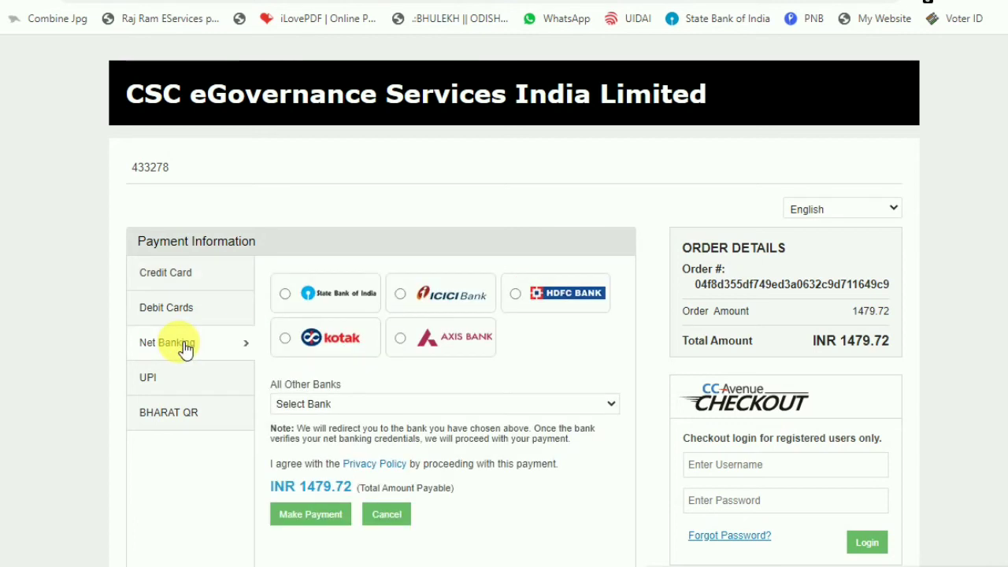
click(286, 295)
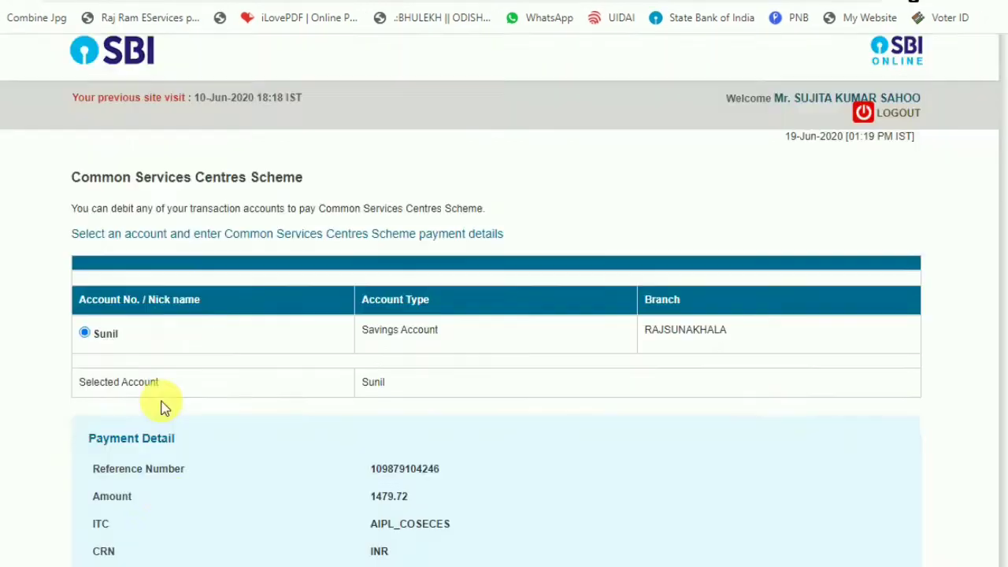
scroll(163, 407, down, 3)
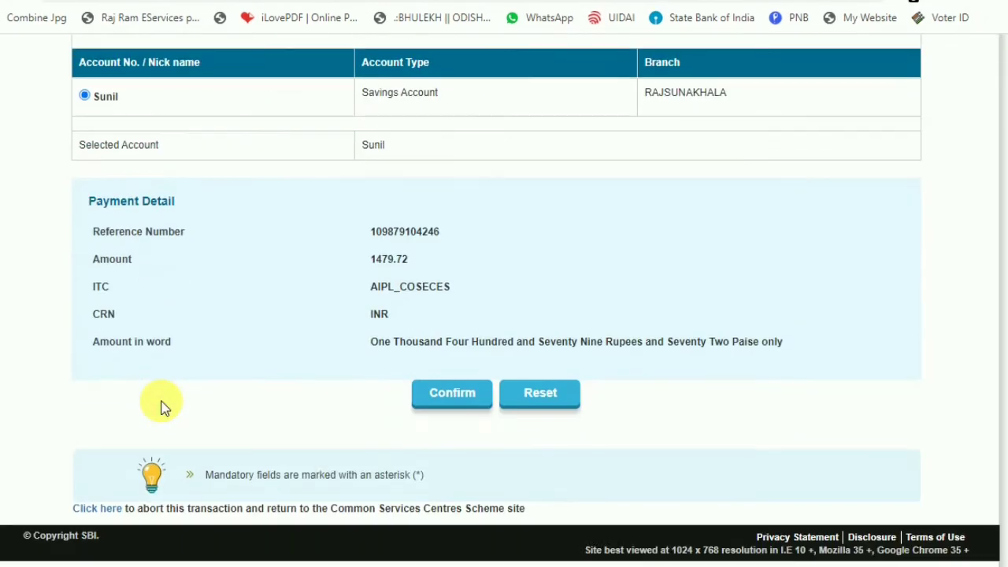
Step: Confirm the debit account and the INR 1,479.72 transaction details in SBI Online
click(459, 396)
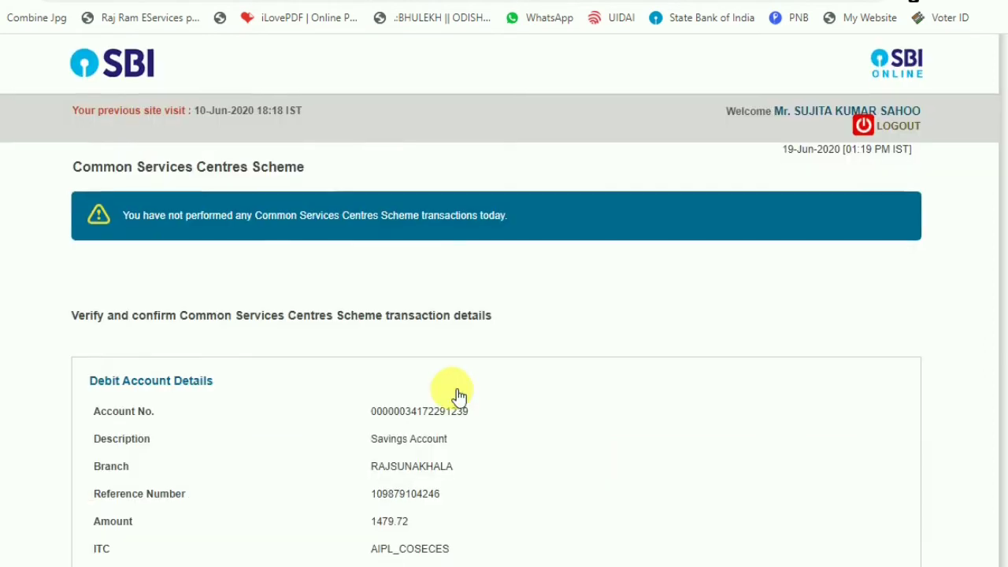
scroll(453, 410, down, 3)
click(450, 426)
Step: Enter the SMS high-security password to complete the payment
click(469, 340)
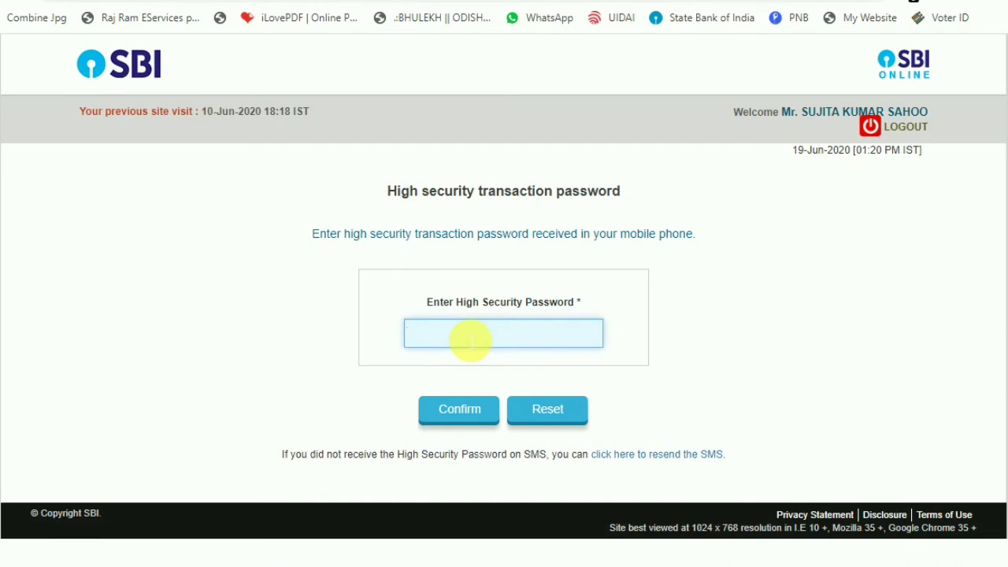
text(********)
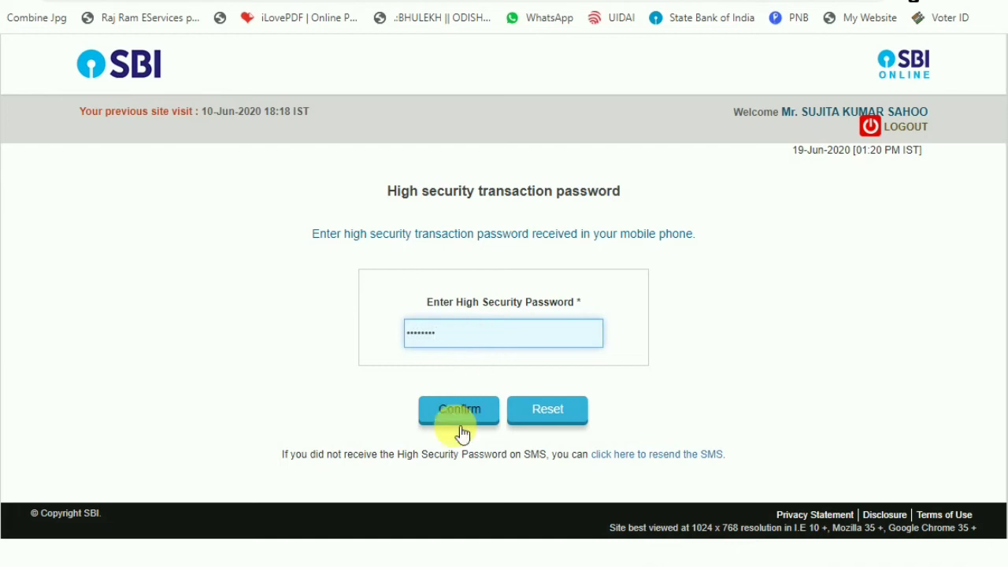
click(463, 413)
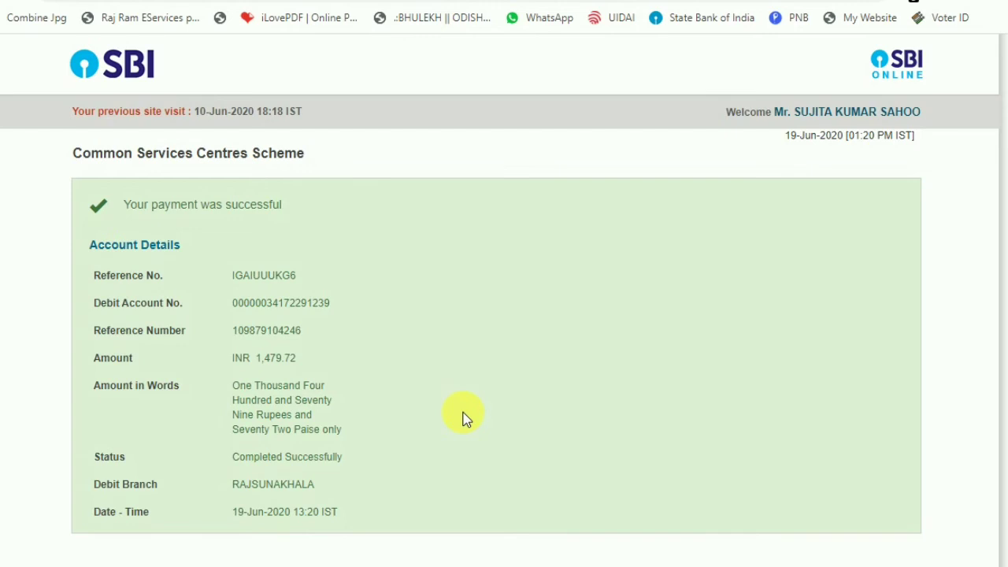
scroll(463, 418, down, 2)
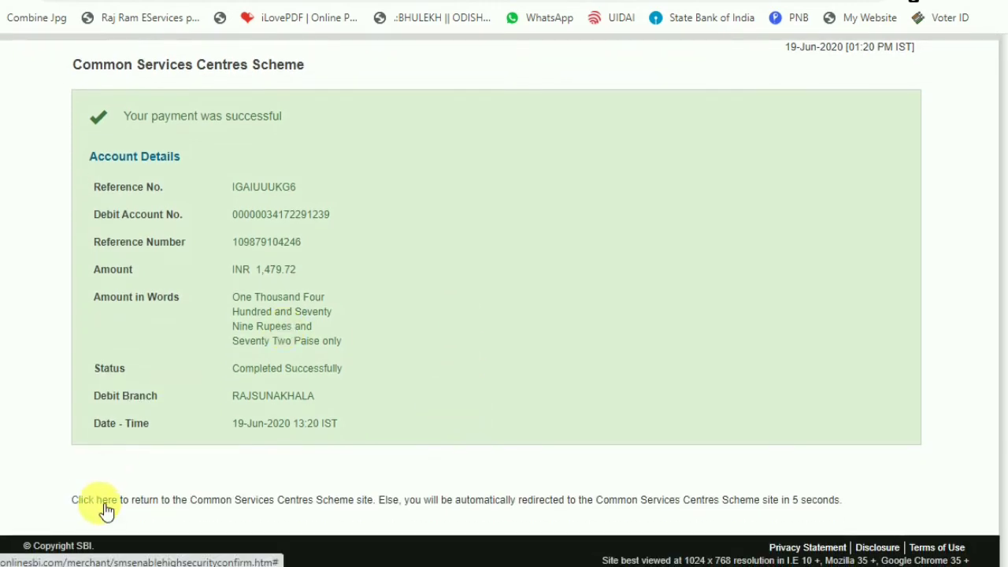
Step: Leave the SBI receipt, resend the expired page, and open the TEC course site in a new tab
click(101, 507)
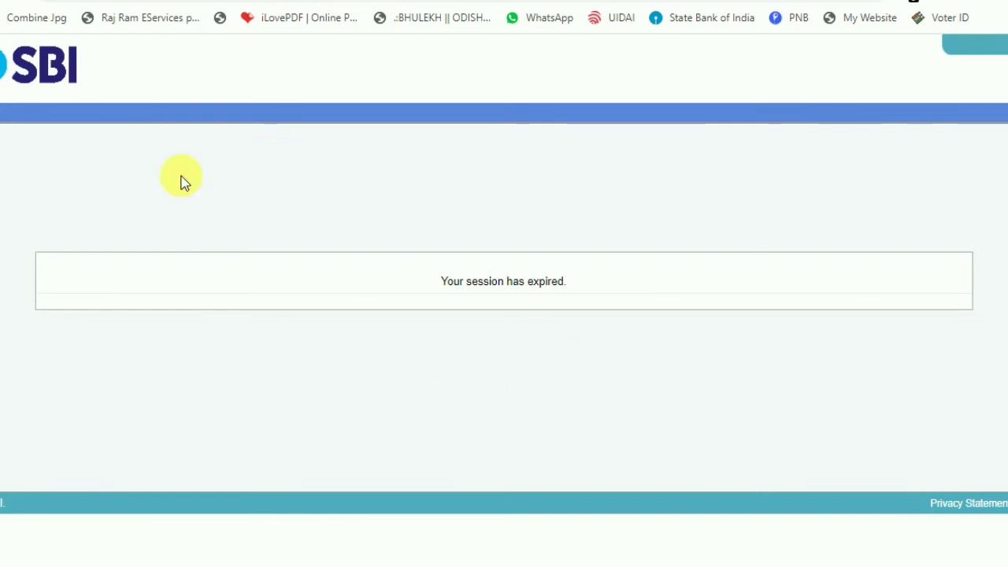
click(3, 4)
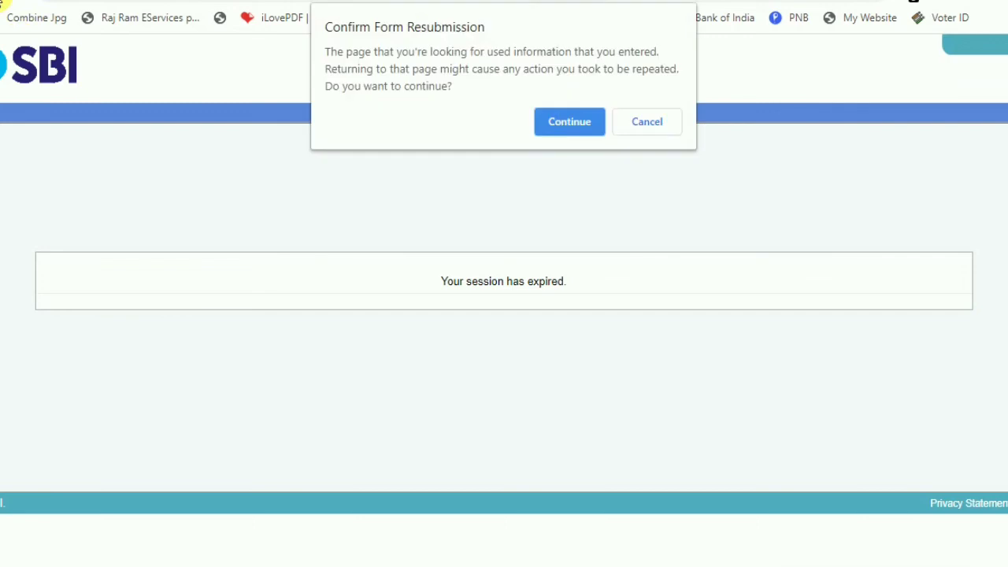
click(551, 120)
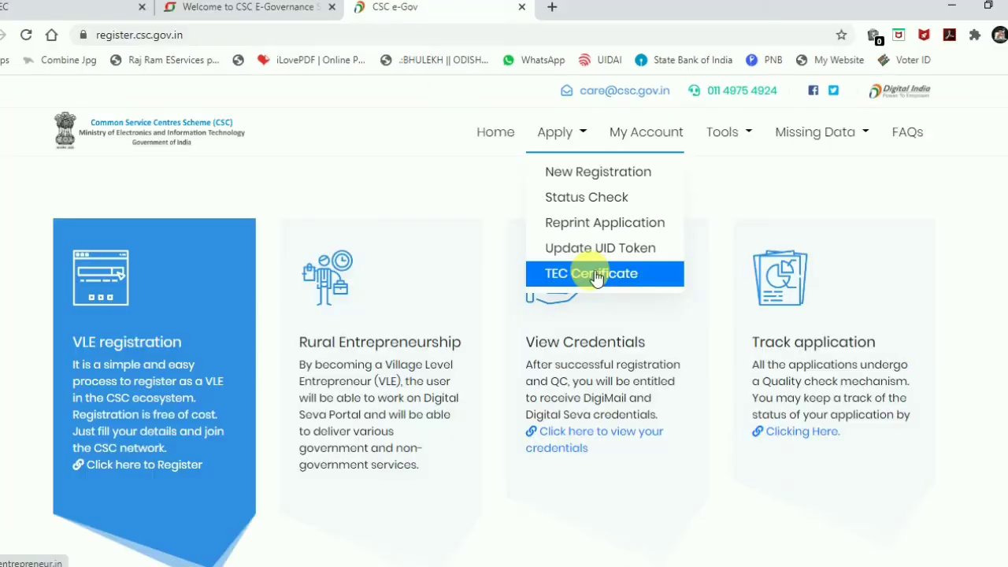
click(661, 270)
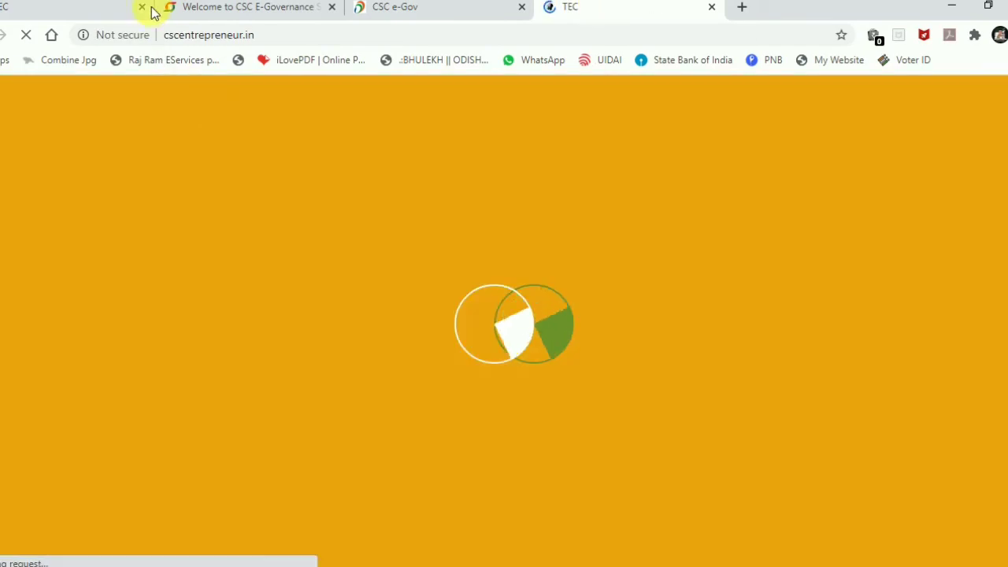
Step: Close the extra tabs and reach the CCE Login's Forget Password page
click(143, 8)
click(143, 8)
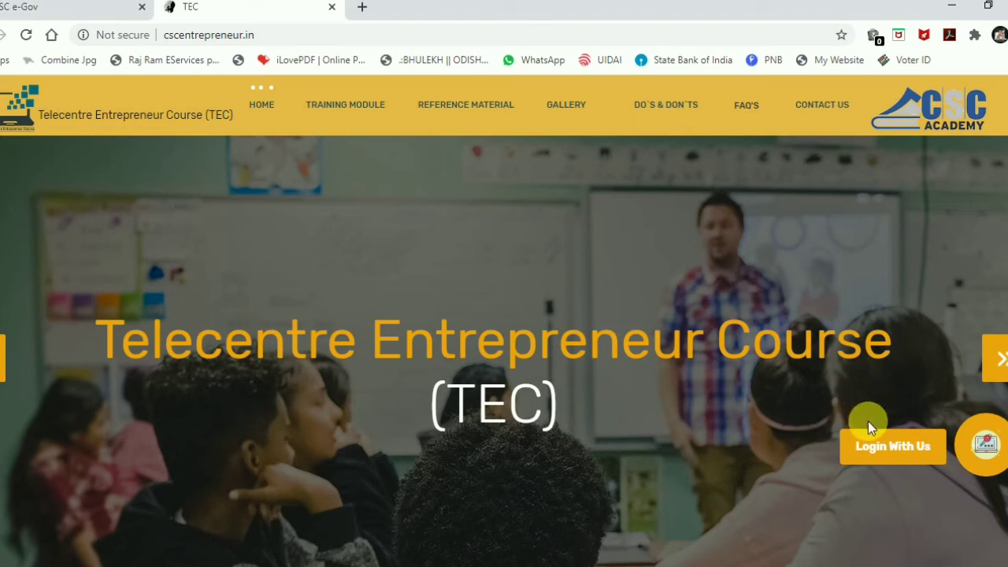
click(889, 445)
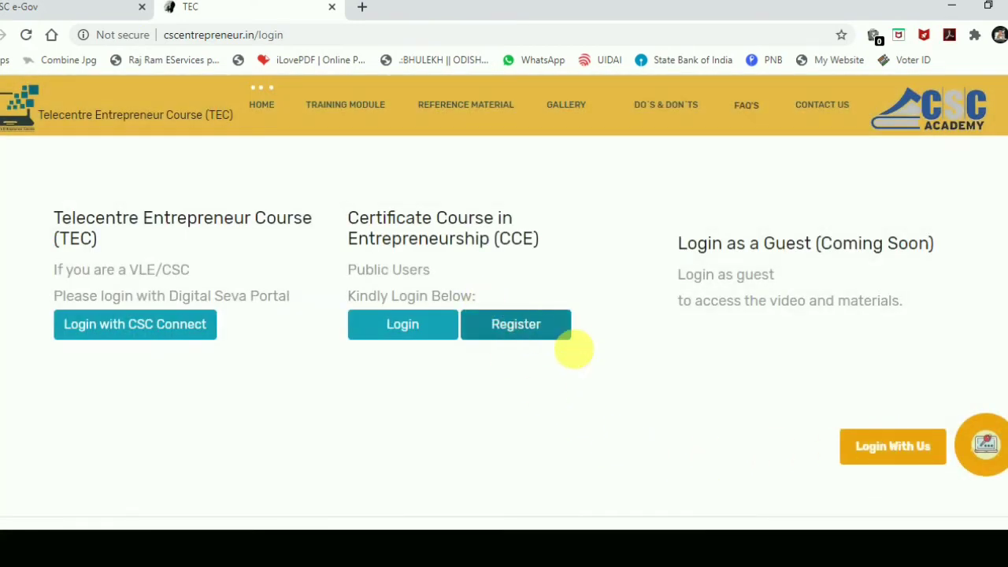
click(403, 324)
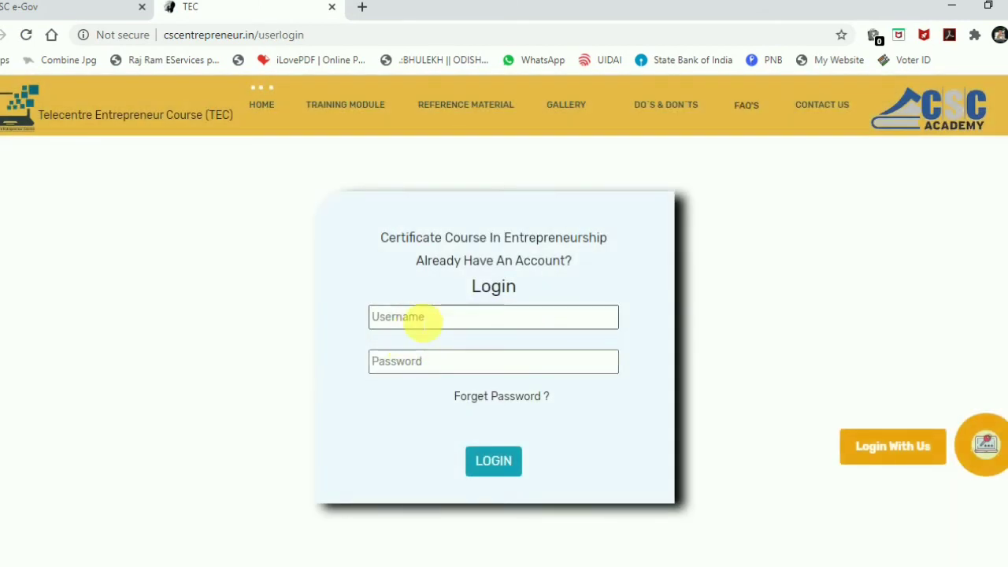
click(480, 400)
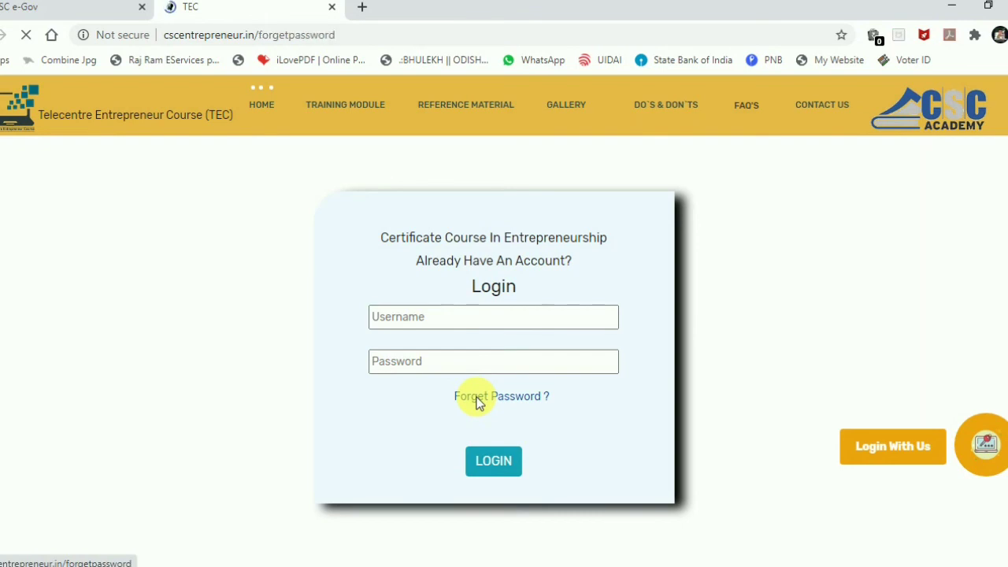
Step: Submit a mobile number for reset and dismiss the number-not-found alert
click(434, 317)
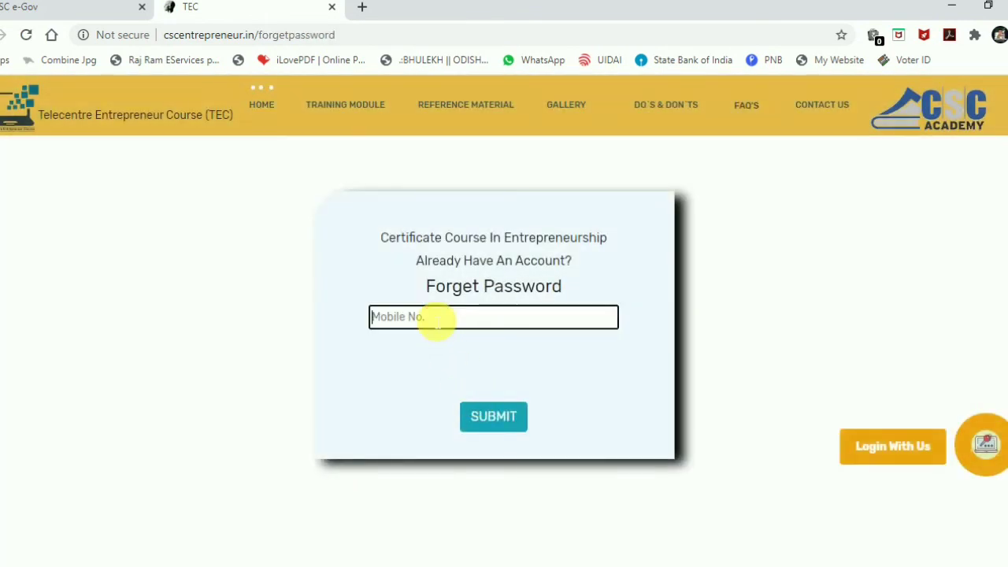
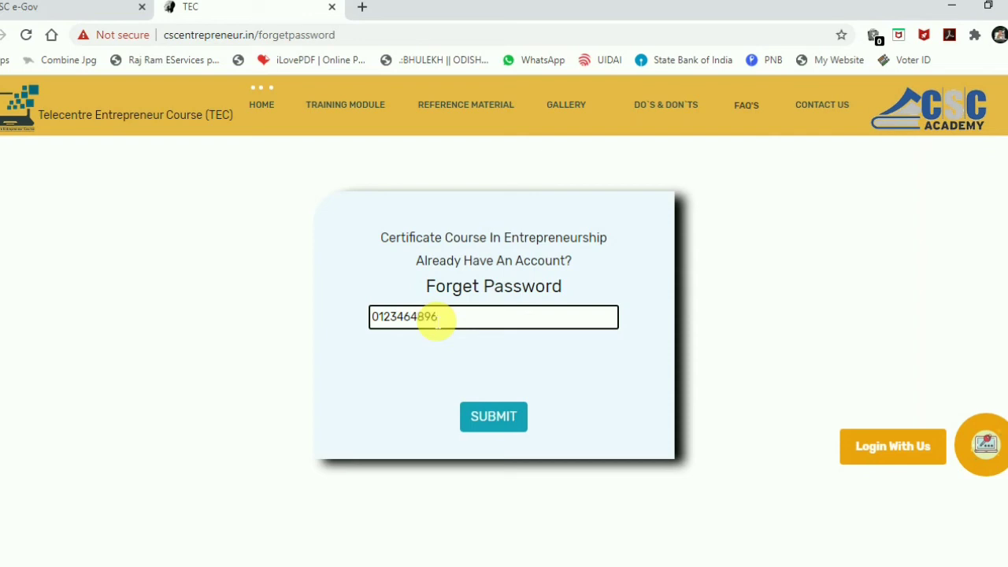
click(493, 417)
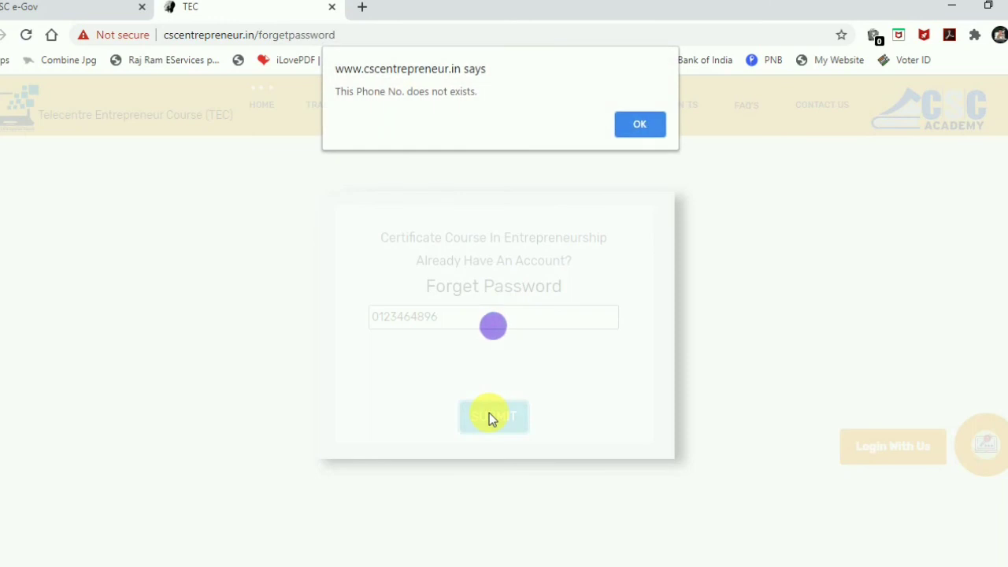
click(620, 127)
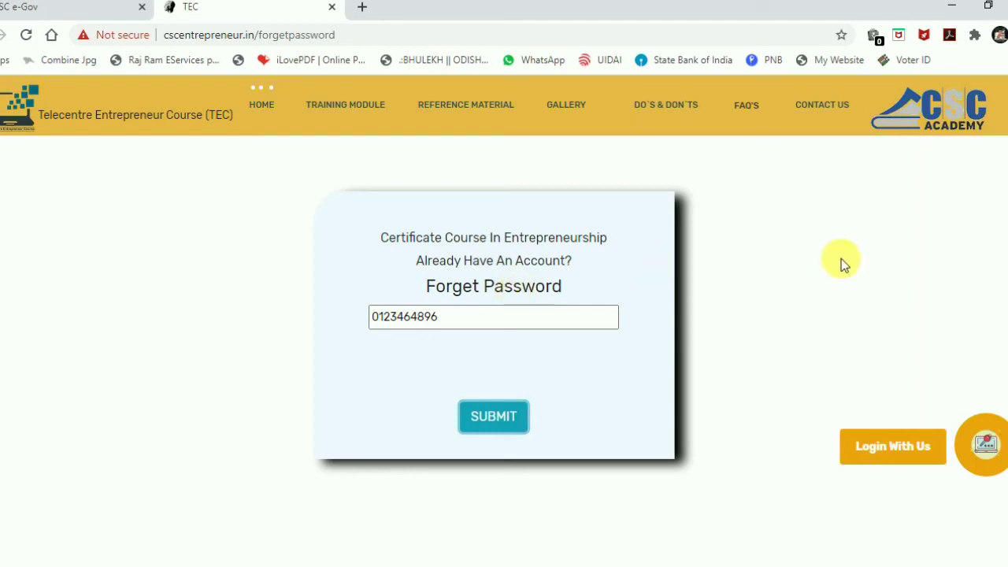
Step: Request an OTP for the registered mobile number and verify the received code
click(494, 416)
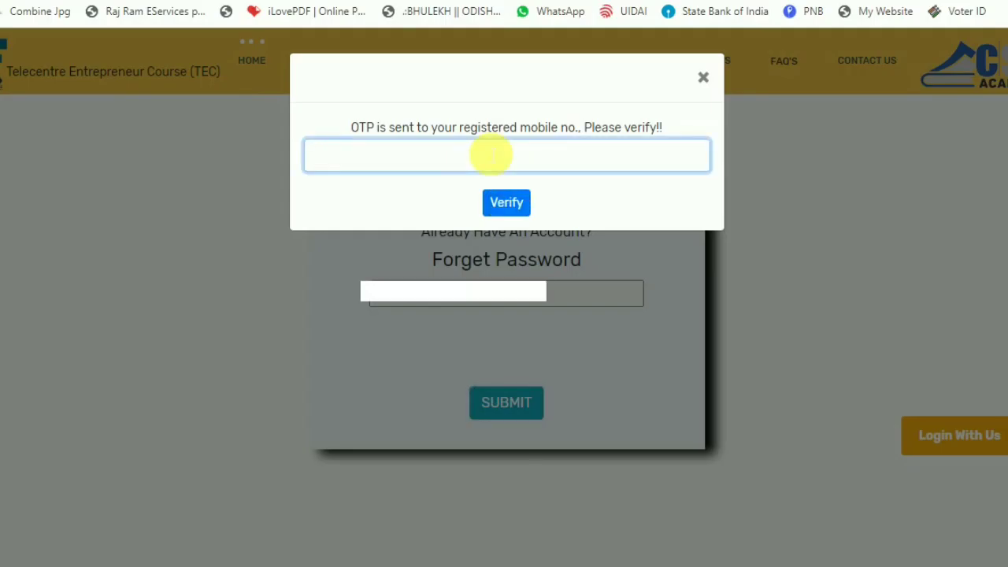
click(507, 204)
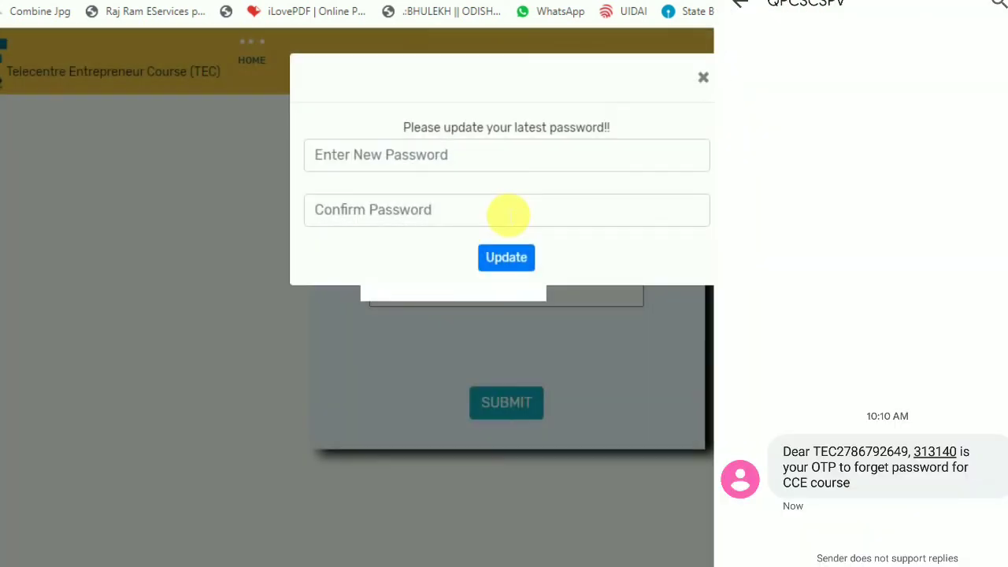
Step: Enter and confirm the new account password, then acknowledge the update success message
click(464, 165)
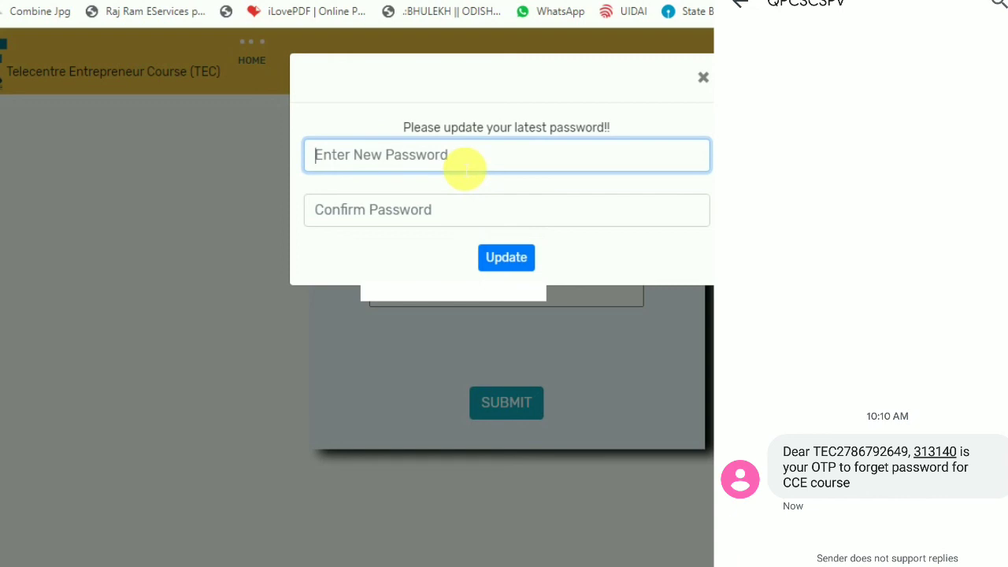
text(***)
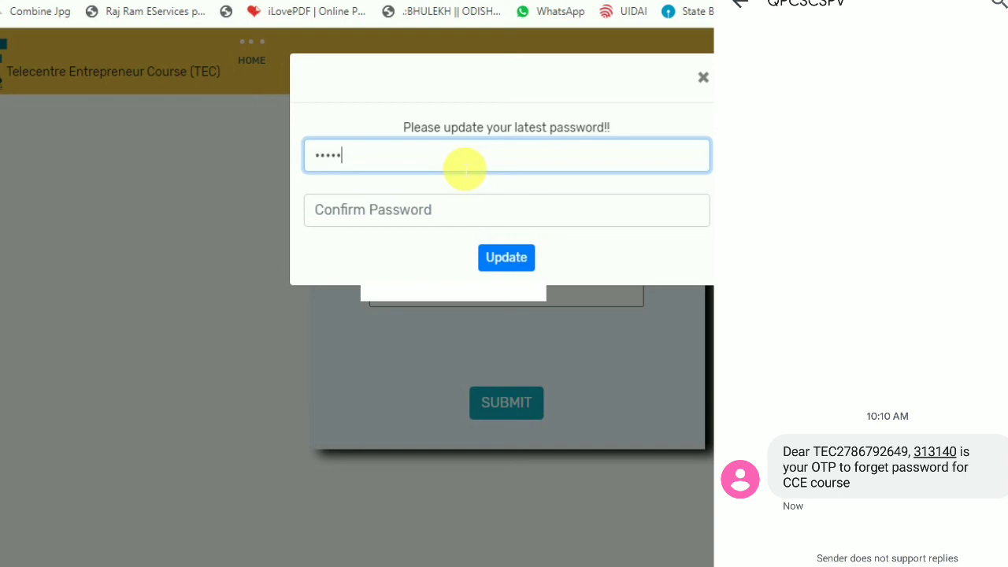
text(********)
key(Tab)
text(*)
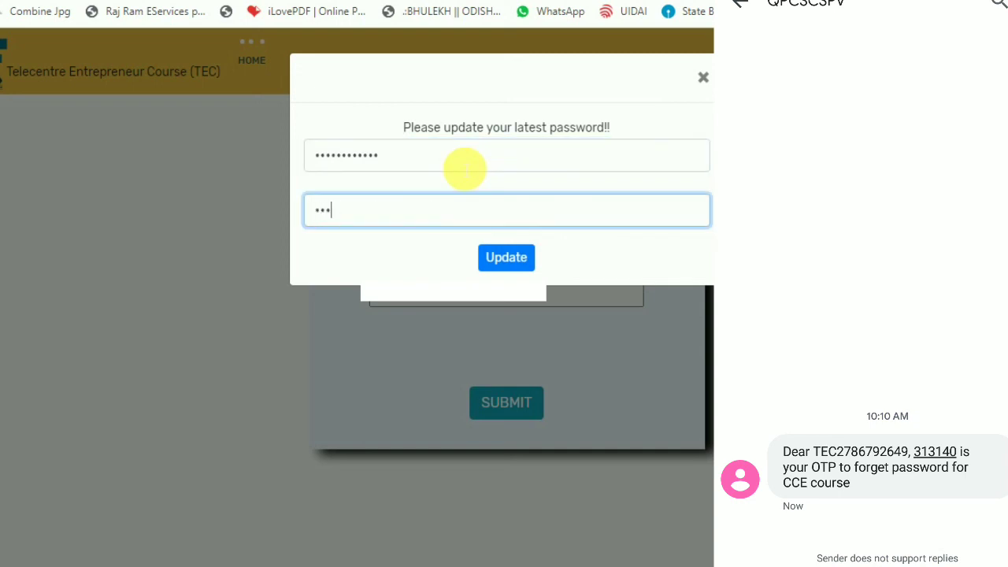
text(*********)
click(508, 260)
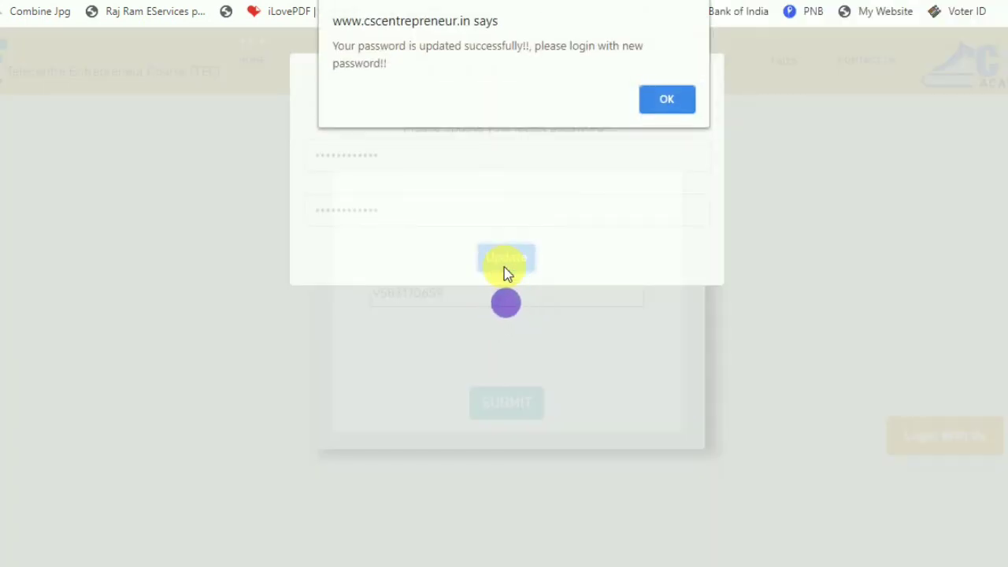
click(661, 104)
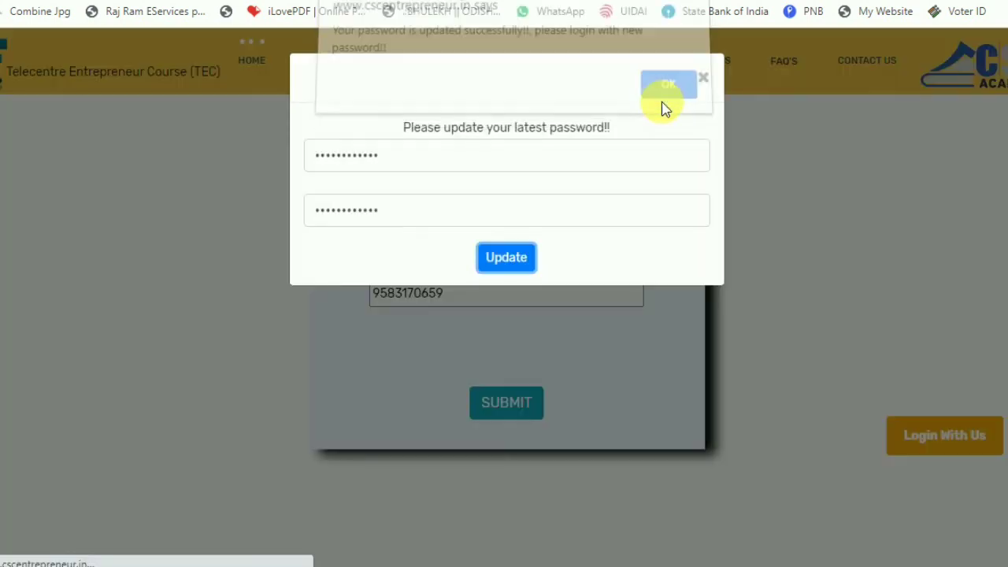